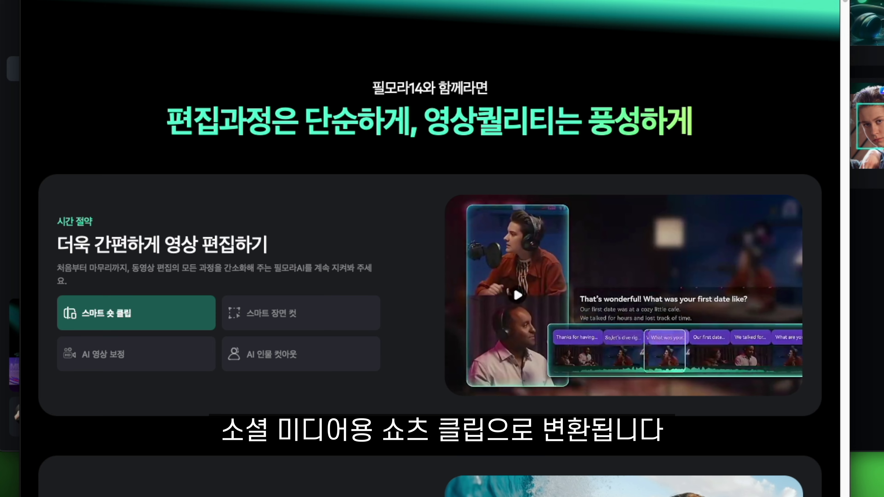
- Look over the 스마트 장면 컷 feature and the other new AI tools, and preview the IMG_0515 clip
{"action": "left_click", "coordinate": [283, 326]}
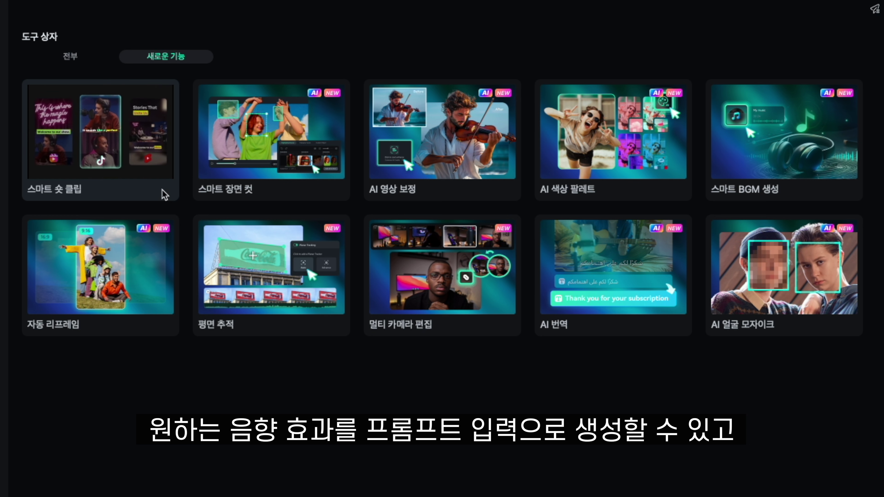
{"action": "mouse_move", "coordinate": [296, 180]}
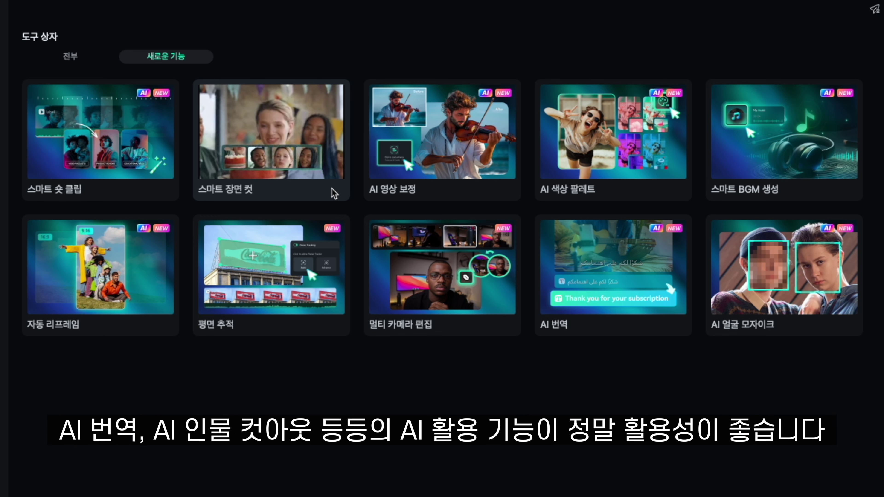
{"action": "mouse_move", "coordinate": [437, 178]}
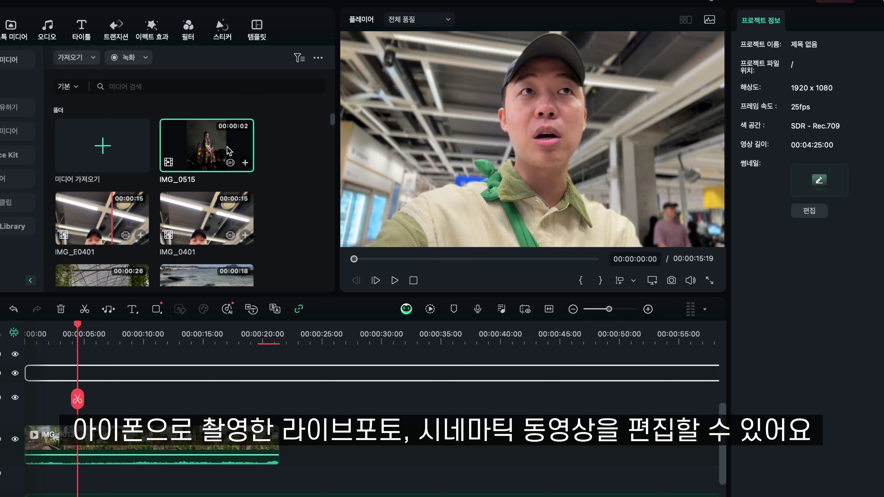
{"action": "left_click", "coordinate": [206, 144]}
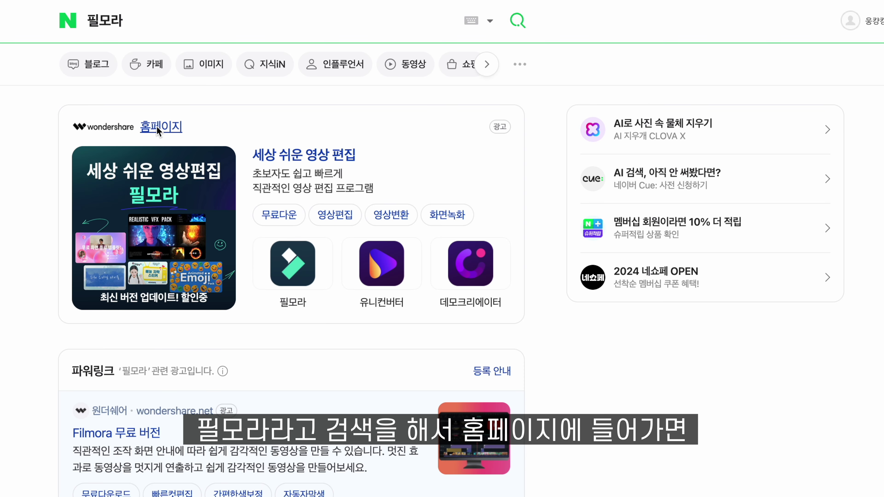
- Open the Wondershare homepage from the search results and review the Filmora plan prices and the feature comparison table
{"action": "left_click", "coordinate": [157, 127]}
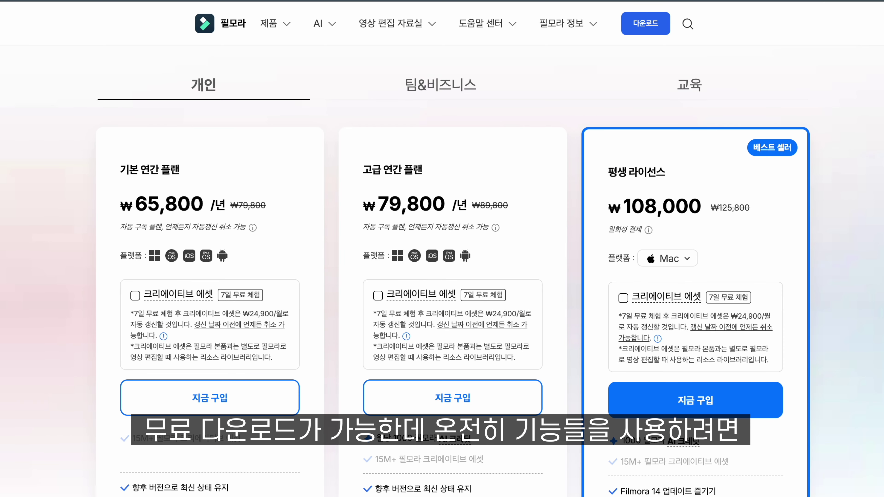
{"action": "scroll", "coordinate": [441, 264], "scroll_direction": "down", "scroll_amount": 2}
{"action": "scroll", "coordinate": [442, 264], "scroll_direction": "up", "scroll_amount": 3}
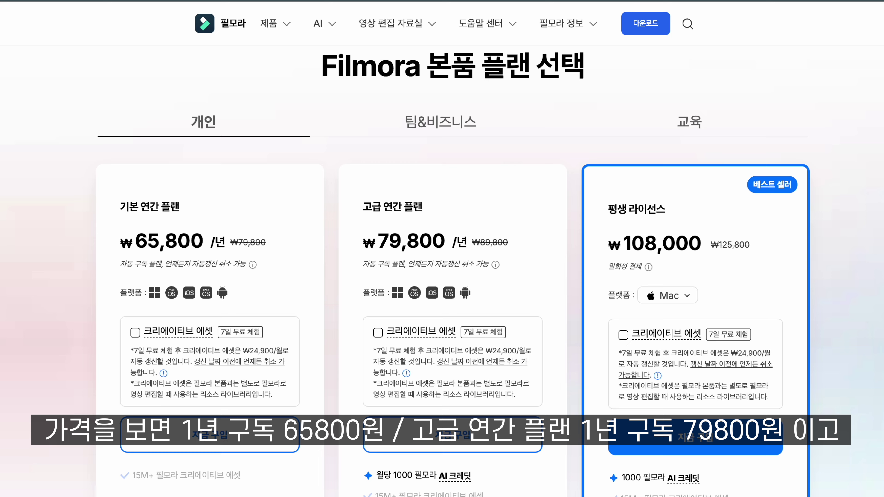
{"action": "scroll", "coordinate": [442, 265], "scroll_direction": "down", "scroll_amount": 3}
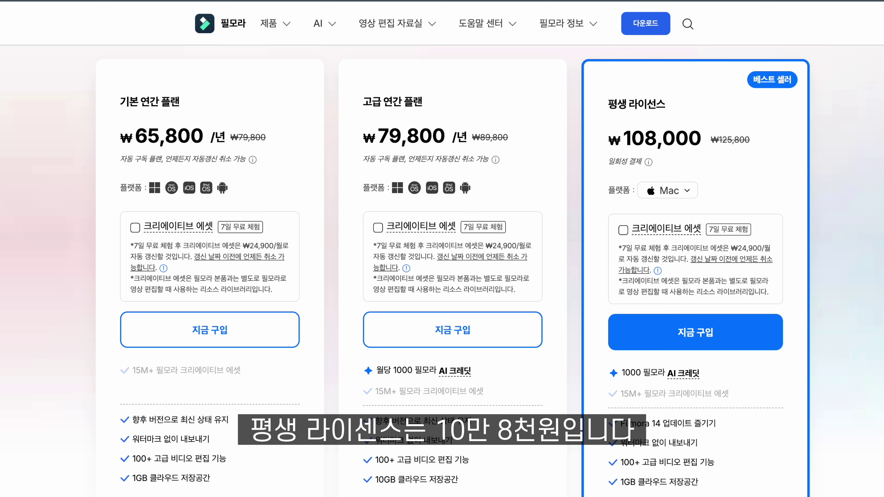
{"action": "scroll", "coordinate": [442, 265], "scroll_direction": "down", "scroll_amount": 15}
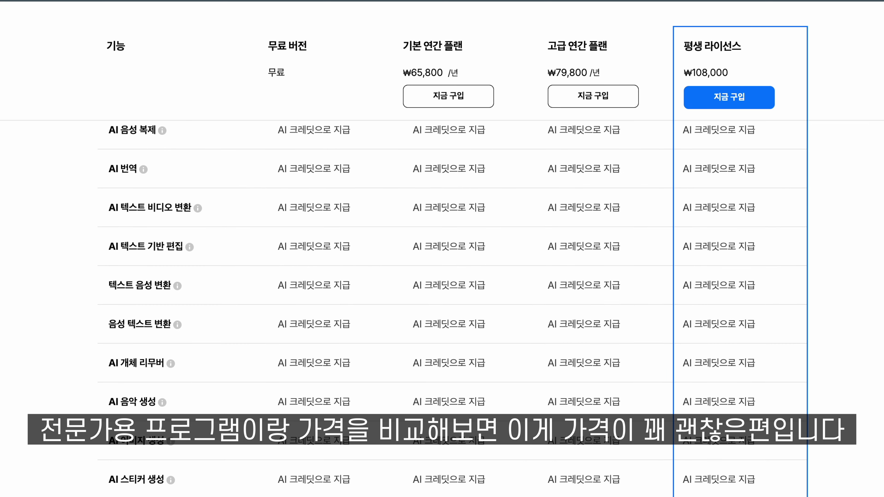
{"action": "scroll", "coordinate": [442, 264], "scroll_direction": "down", "scroll_amount": 12}
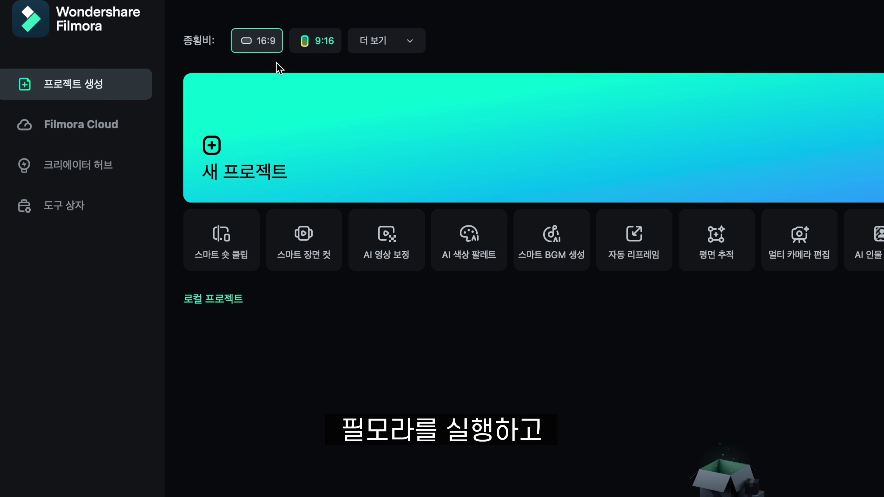
- Create a 16:9 project and import the video files into its media library
{"action": "left_click", "coordinate": [308, 40]}
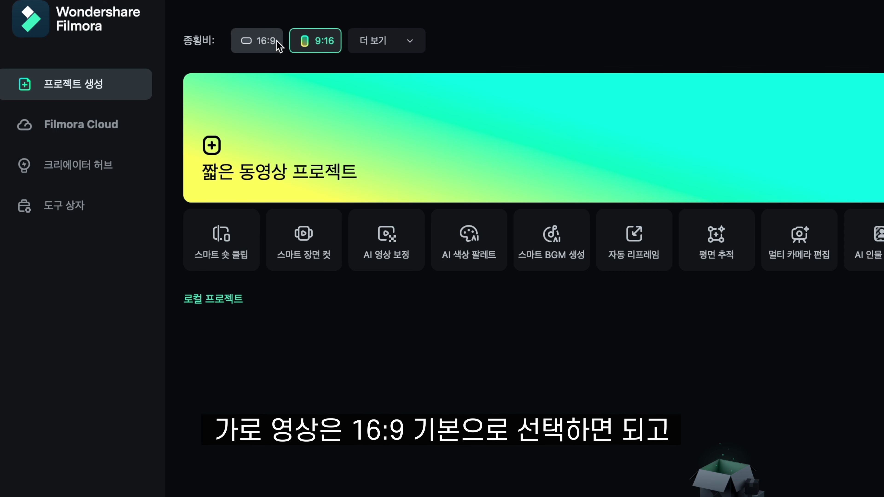
{"action": "left_click", "coordinate": [376, 42]}
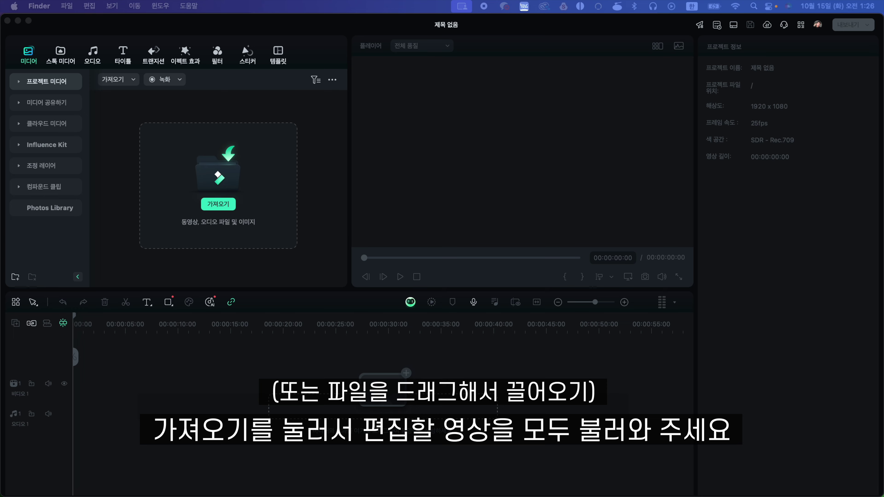
{"action": "left_click_drag", "start_coordinate": [355, 198], "coordinate": [240, 198]}
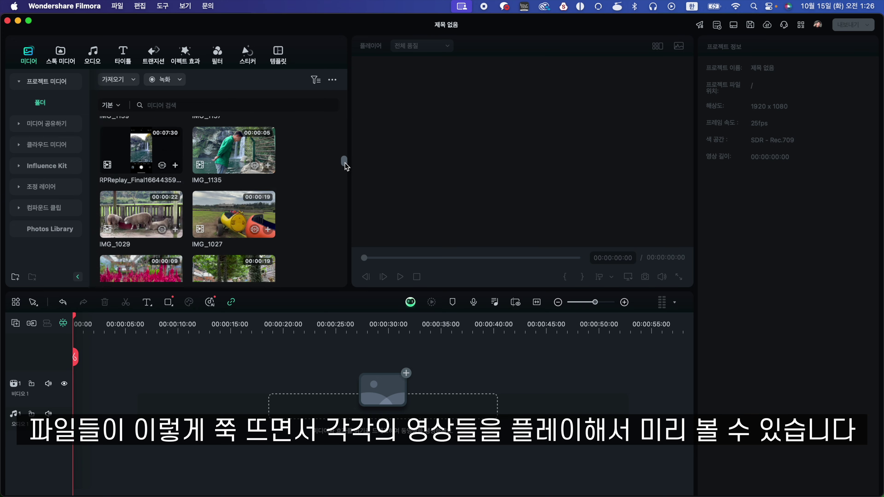
- Browse the imported media and preview IMG_1013 and IMG_0952 2 by scrubbing through them
{"action": "left_click_drag", "start_coordinate": [346, 161], "coordinate": [345, 187]}
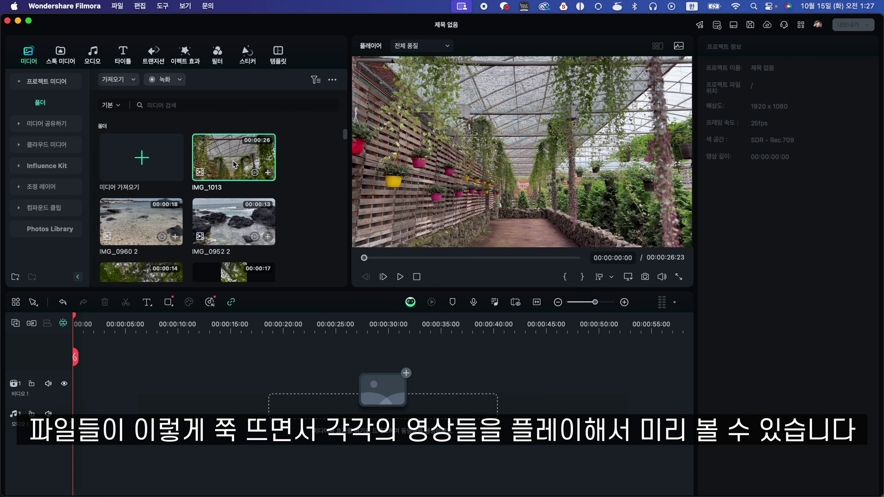
{"action": "left_click_drag", "start_coordinate": [364, 258], "coordinate": [492, 258]}
{"action": "left_click", "coordinate": [233, 222]}
{"action": "key", "text": "space"}
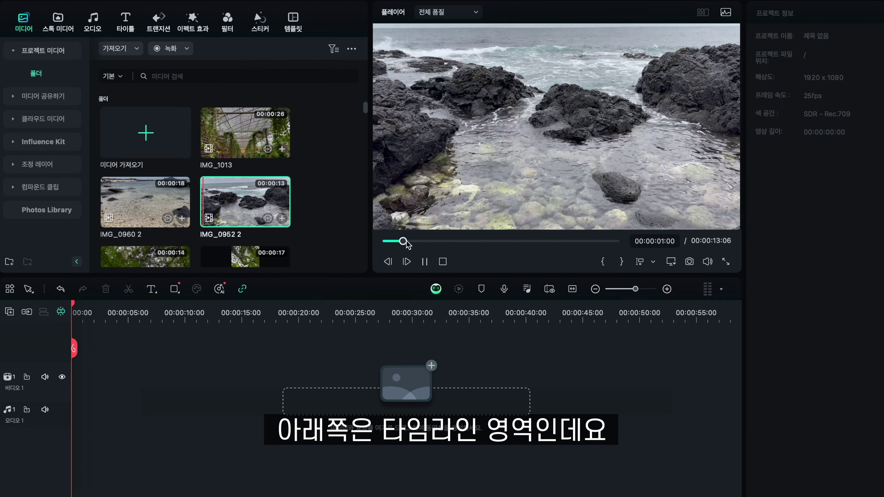
{"action": "left_click_drag", "start_coordinate": [403, 241], "coordinate": [527, 241]}
- Place IMG_1013, IMG_0960 2 and IMG_0952 2 end to end on the first video track
{"action": "left_click", "coordinate": [246, 132]}
{"action": "left_click_drag", "start_coordinate": [245, 132], "coordinate": [74, 381]}
{"action": "left_click_drag", "start_coordinate": [159, 170], "coordinate": [468, 371]}
{"action": "left_click", "coordinate": [342, 351]}
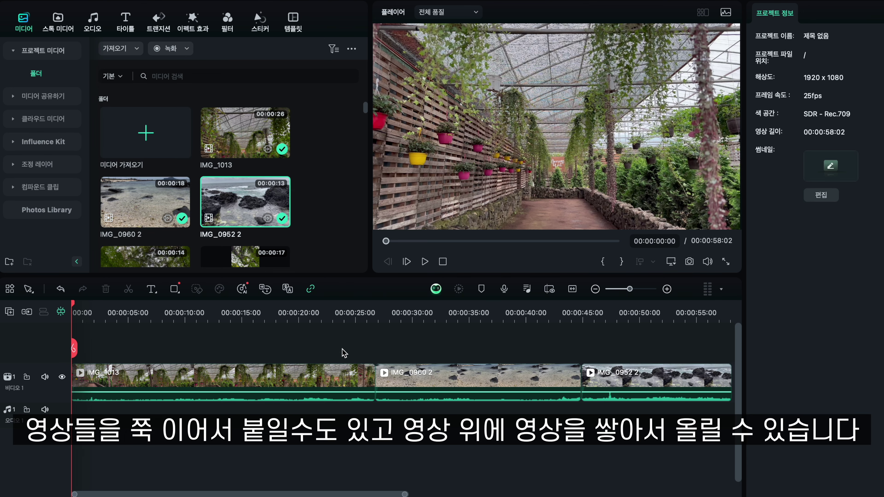
- Play the timeline through the section where IMG_1046 is stacked above IMG_1061
{"action": "left_click", "coordinate": [338, 315]}
{"action": "key", "text": "space"}
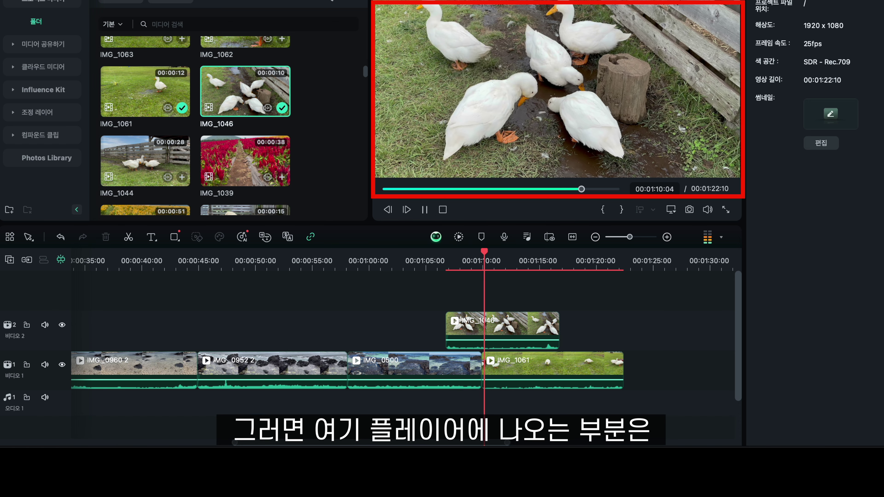
{"action": "key", "text": "space"}
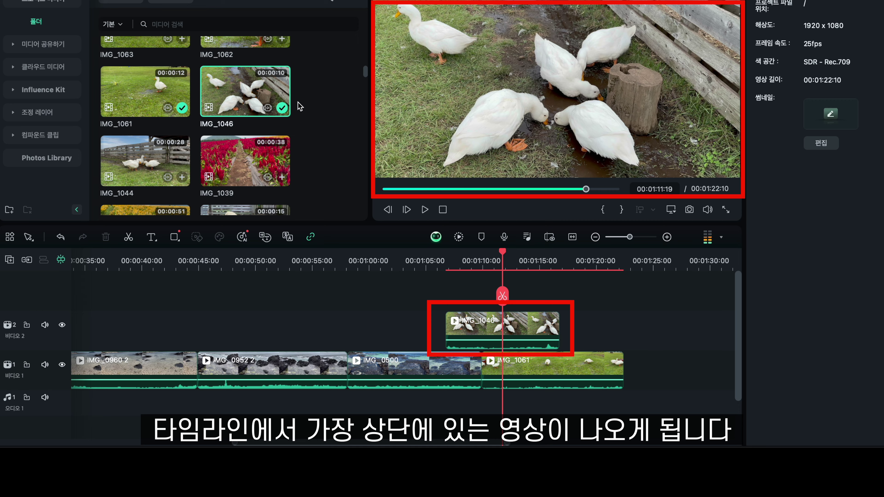
- Add the Take Me Back music from the media library to the audio track and align it with the timeline's start
{"action": "scroll", "coordinate": [315, 110], "scroll_direction": "down", "scroll_amount": 5}
{"action": "scroll", "coordinate": [315, 111], "scroll_direction": "down", "scroll_amount": 8}
{"action": "left_click", "coordinate": [167, 100]}
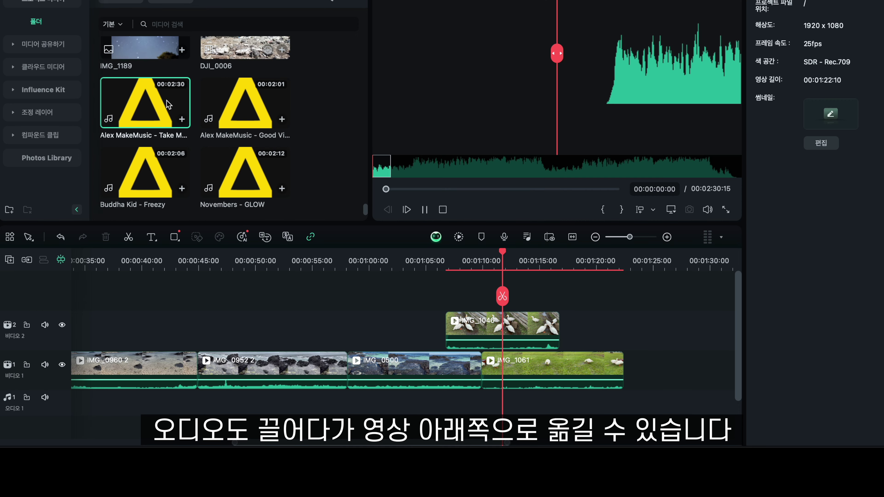
{"action": "left_click_drag", "start_coordinate": [167, 100], "coordinate": [208, 403]}
{"action": "left_click_drag", "start_coordinate": [239, 444], "coordinate": [165, 445]}
{"action": "left_click_drag", "start_coordinate": [526, 401], "coordinate": [131, 400]}
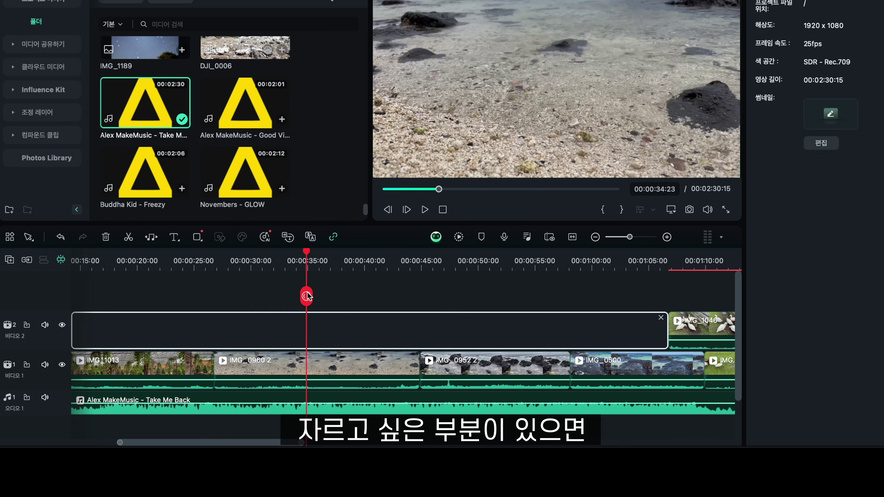
- Split the timeline clips at several chosen playhead positions
{"action": "left_click_drag", "start_coordinate": [308, 297], "coordinate": [474, 308]}
{"action": "left_click", "coordinate": [365, 303]}
{"action": "left_click", "coordinate": [295, 303]}
{"action": "left_click", "coordinate": [476, 310]}
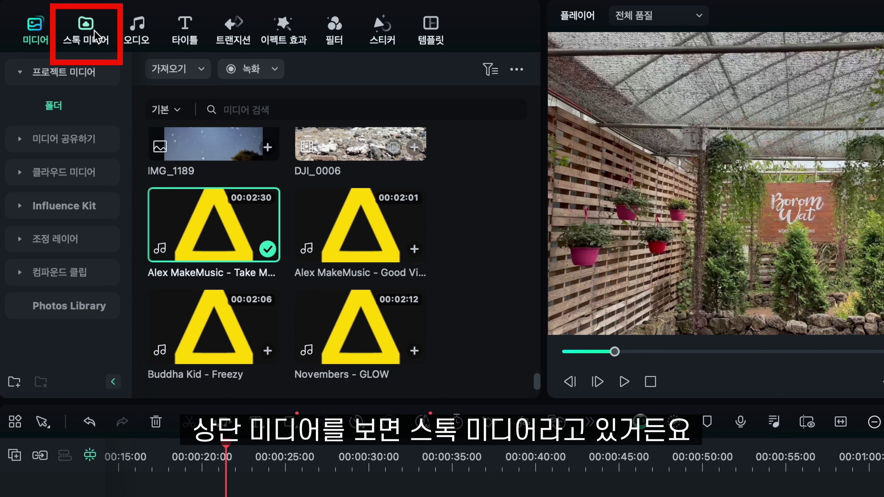
- In stock media, preview the AI images for "하늘에서 바라본 제주도의 멋진 풍경" and browse the 트렌딩 library assets
{"action": "left_click", "coordinate": [97, 37]}
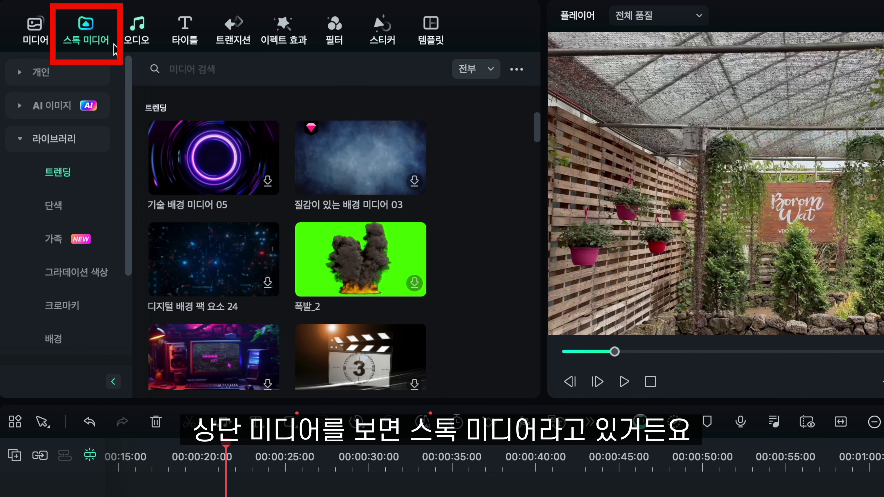
{"action": "left_click", "coordinate": [62, 110]}
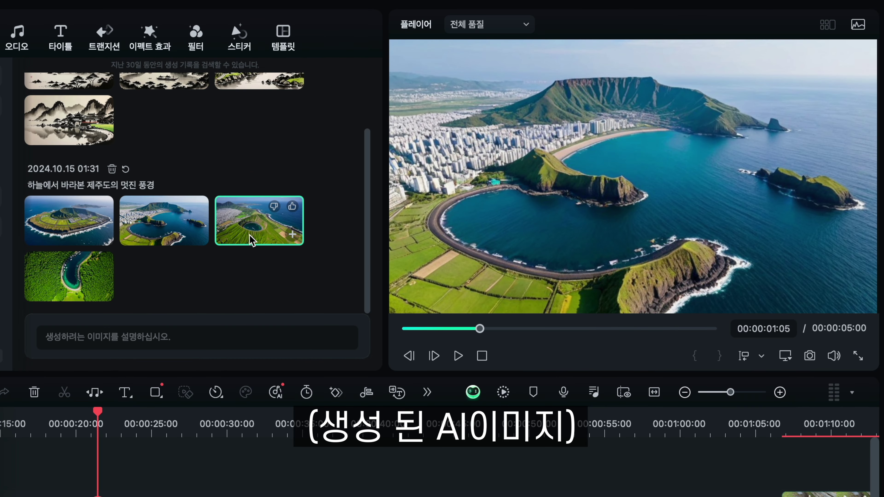
{"action": "left_click", "coordinate": [254, 240]}
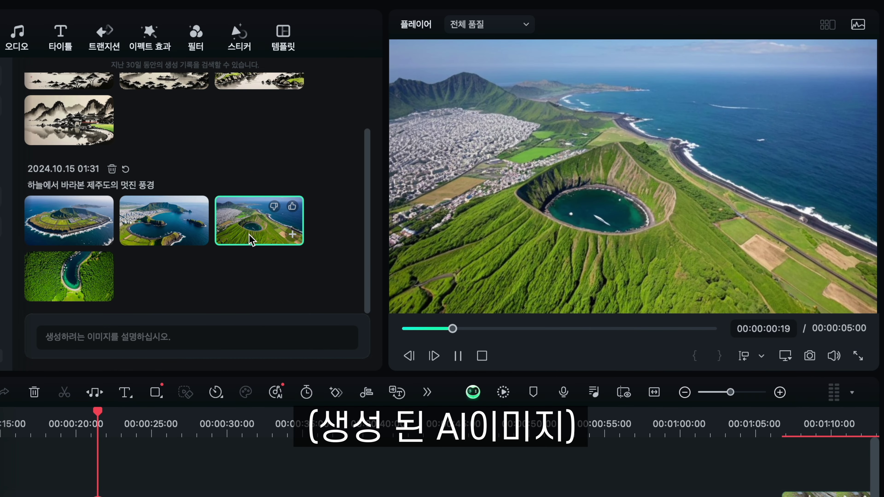
{"action": "left_click", "coordinate": [79, 287]}
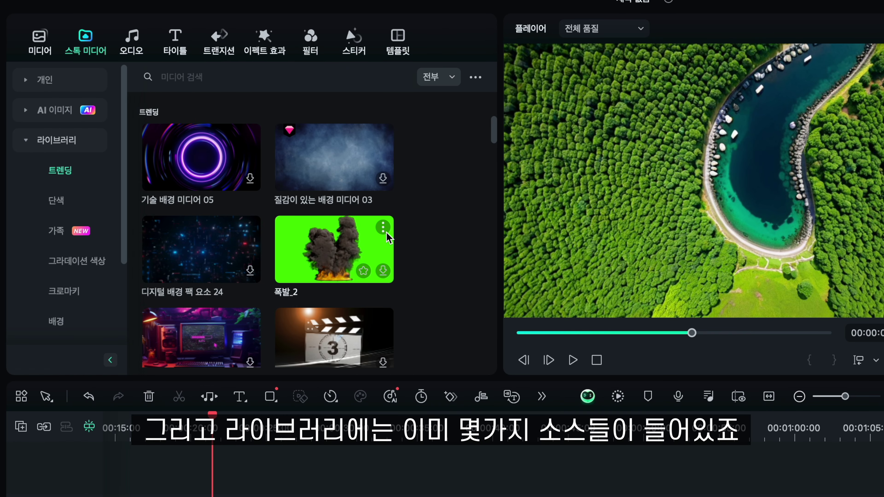
{"action": "scroll", "coordinate": [386, 237], "scroll_direction": "down", "scroll_amount": 10}
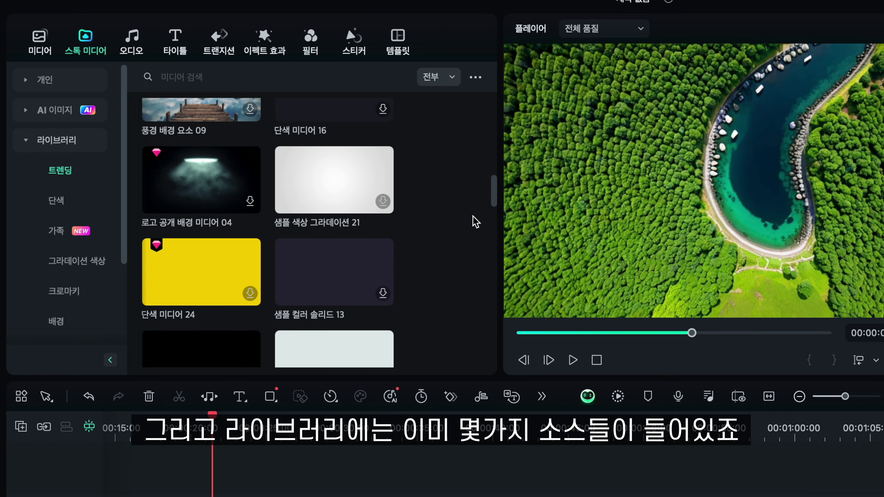
{"action": "mouse_move", "coordinate": [496, 193]}
{"action": "left_mouse_down"}
{"action": "mouse_move", "coordinate": [496, 173]}
{"action": "mouse_move", "coordinate": [494, 362]}
{"action": "mouse_move", "coordinate": [497, 177]}
{"action": "left_mouse_up"}
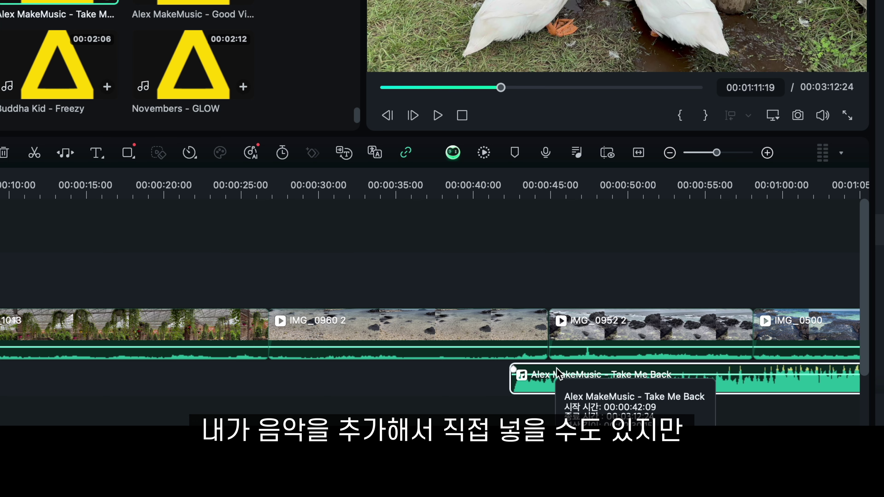
- Move the Take Me Back audio clip earlier along the audio track to the beginning of the timeline
{"action": "left_click_drag", "start_coordinate": [555, 369], "coordinate": [31, 364]}
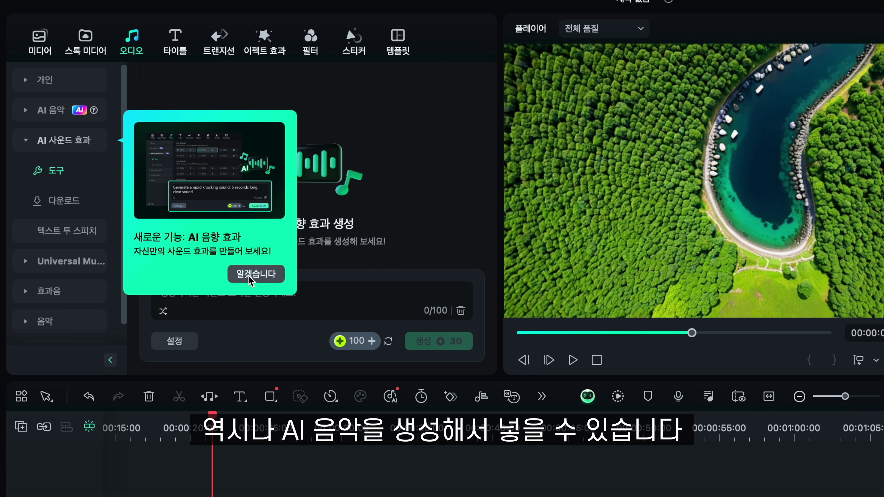
- Generate AI music with the tags 행복한, 여행 and 팝, and play and download the 02:16 track
{"action": "left_click", "coordinate": [249, 275]}
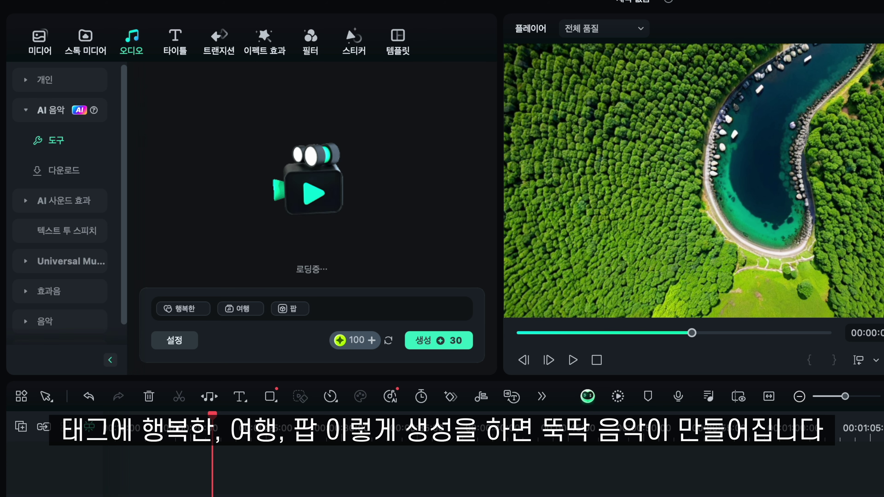
{"action": "left_click", "coordinate": [216, 133]}
{"action": "left_click", "coordinate": [225, 131]}
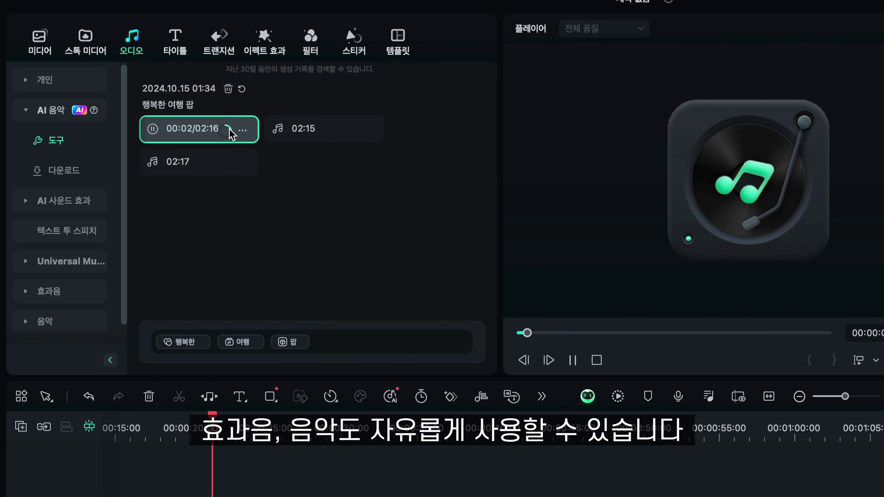
{"action": "mouse_move", "coordinate": [245, 137]}
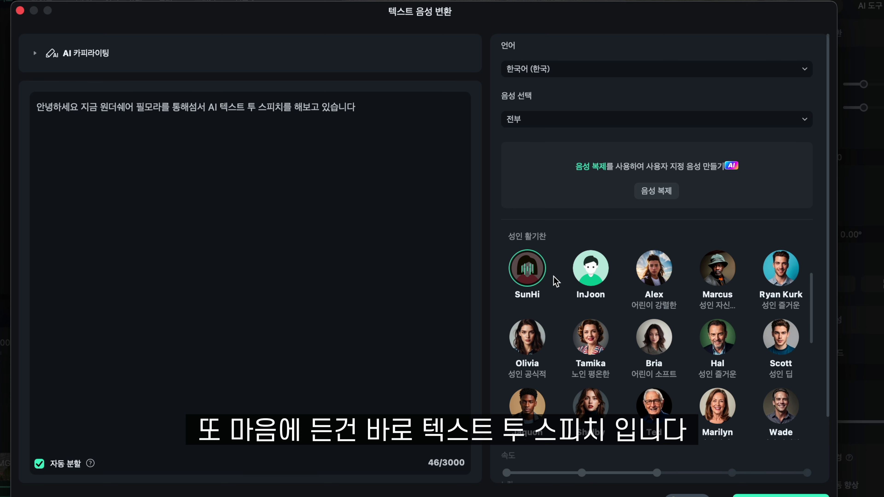
- Audition several Korean text-to-speech voices, including InJoon, Mike, Ashton and Hyuk
{"action": "mouse_move", "coordinate": [585, 270]}
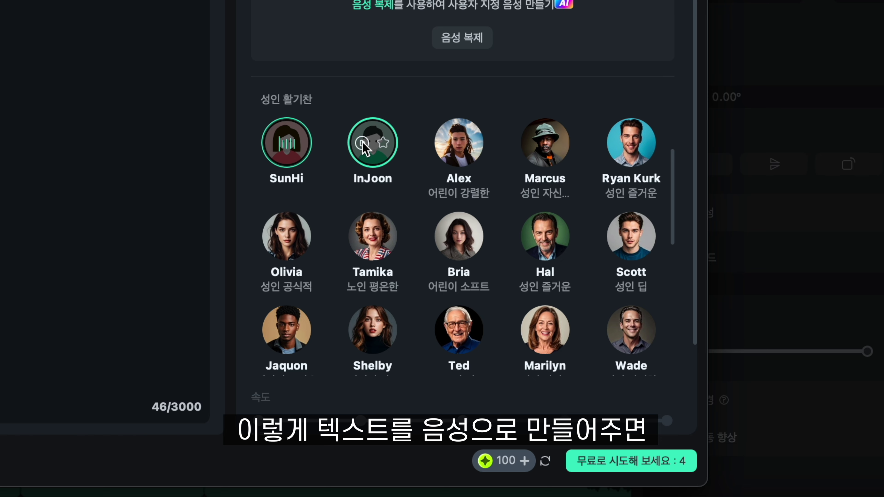
{"action": "left_click", "coordinate": [584, 270]}
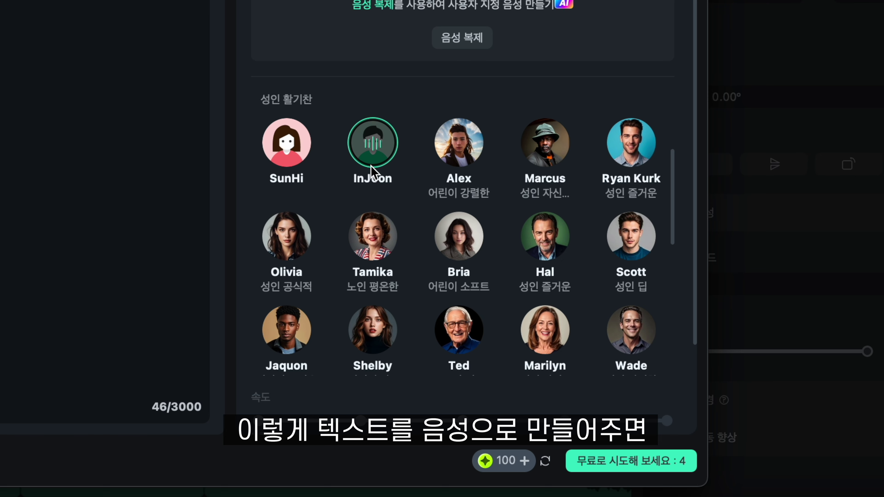
{"action": "scroll", "coordinate": [393, 199], "scroll_direction": "down", "scroll_amount": 3}
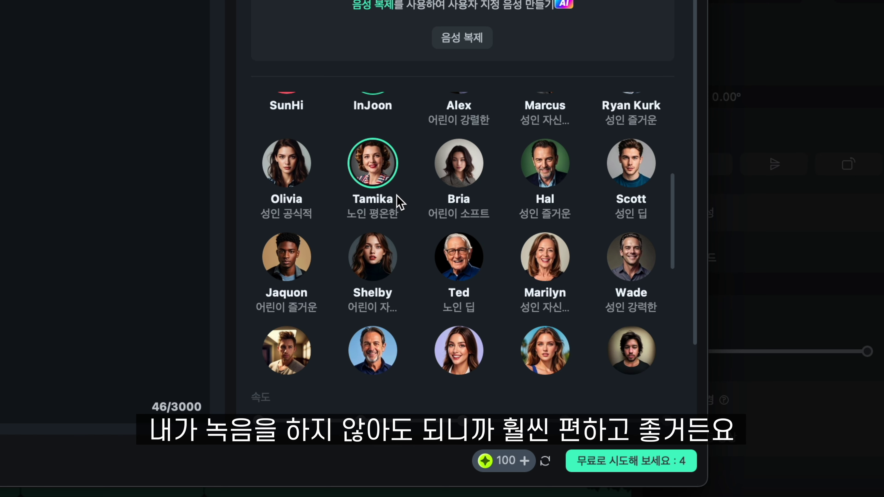
{"action": "mouse_move", "coordinate": [451, 277]}
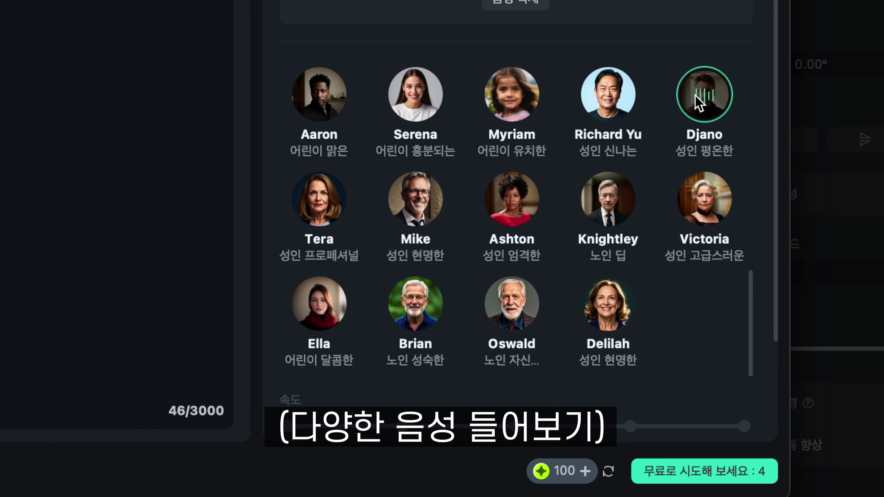
{"action": "left_click", "coordinate": [404, 199]}
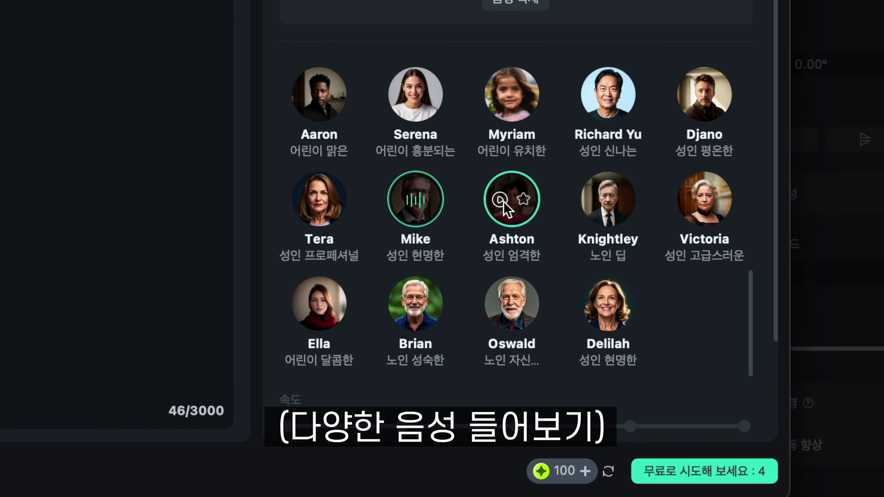
{"action": "left_click", "coordinate": [501, 201]}
{"action": "scroll", "coordinate": [610, 259], "scroll_direction": "up", "scroll_amount": 5}
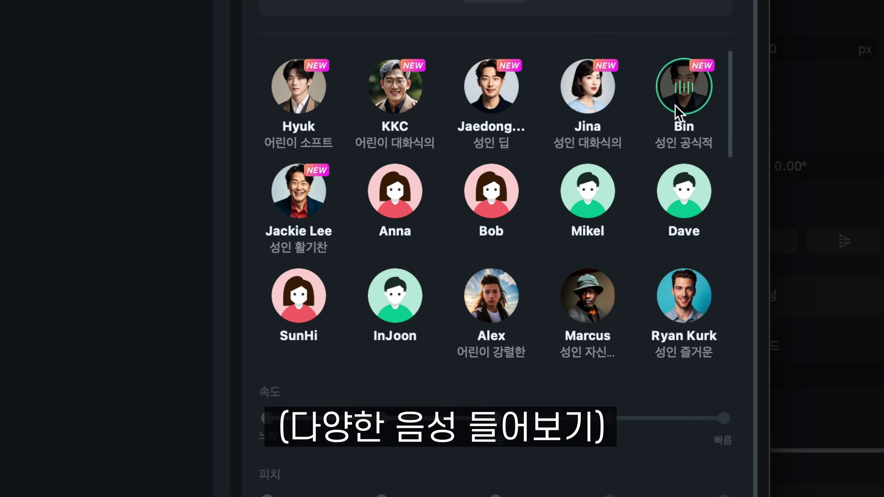
{"action": "left_click", "coordinate": [491, 115]}
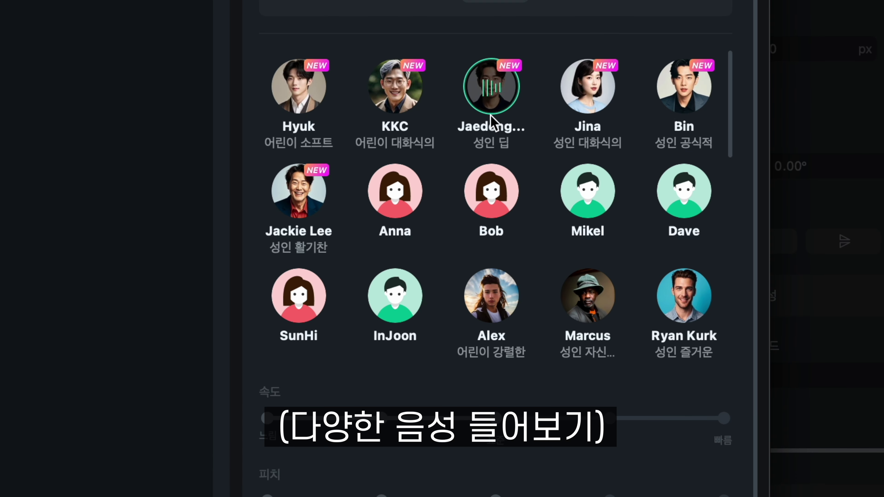
{"action": "left_click", "coordinate": [294, 94]}
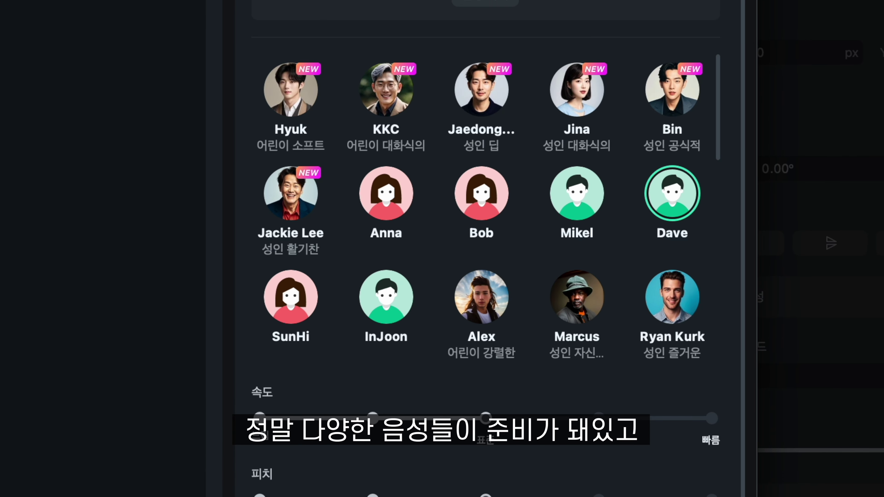